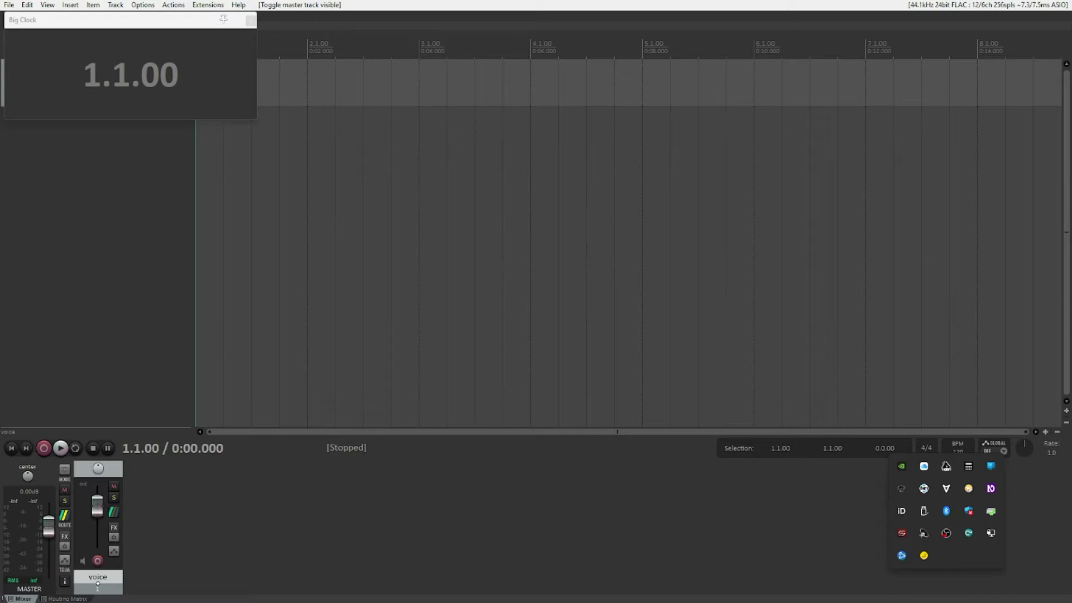
- Arm the voice track, record a roughly 4-second take, and play it back once
{"action": "left_click", "coordinate": [97, 560]}
{"action": "left_click", "coordinate": [98, 561]}
{"action": "key", "text": "ctrl+r"}
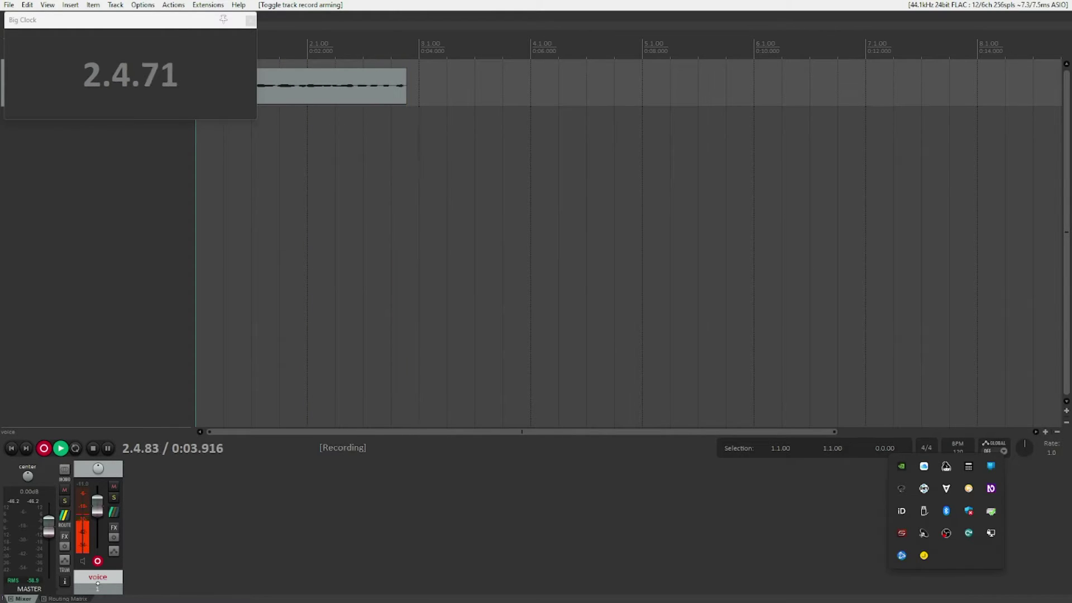
{"action": "key", "text": "space"}
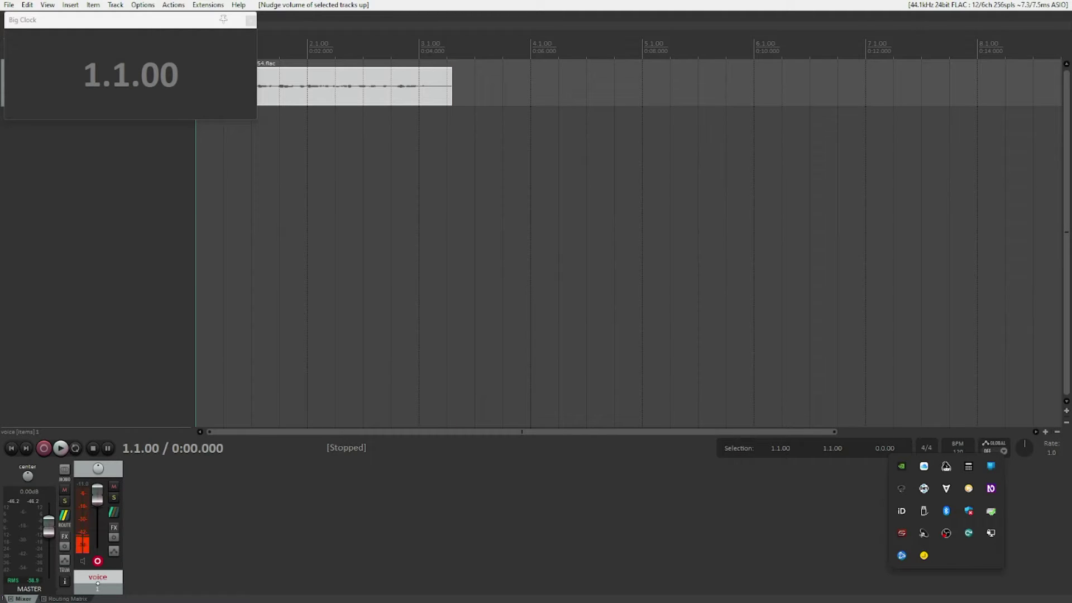
{"action": "key", "text": "space"}
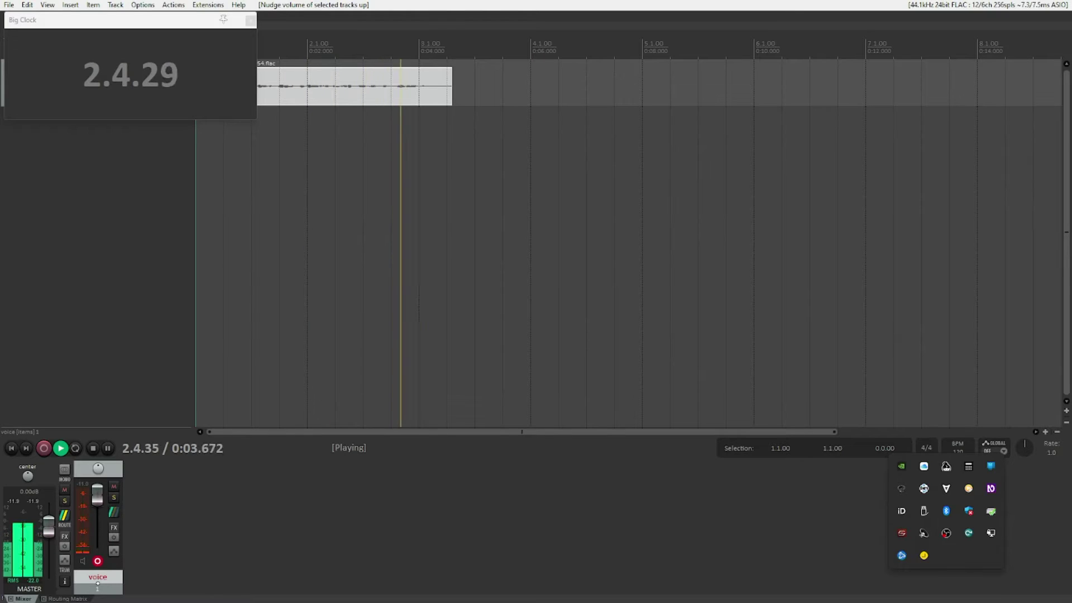
{"action": "key", "text": "space"}
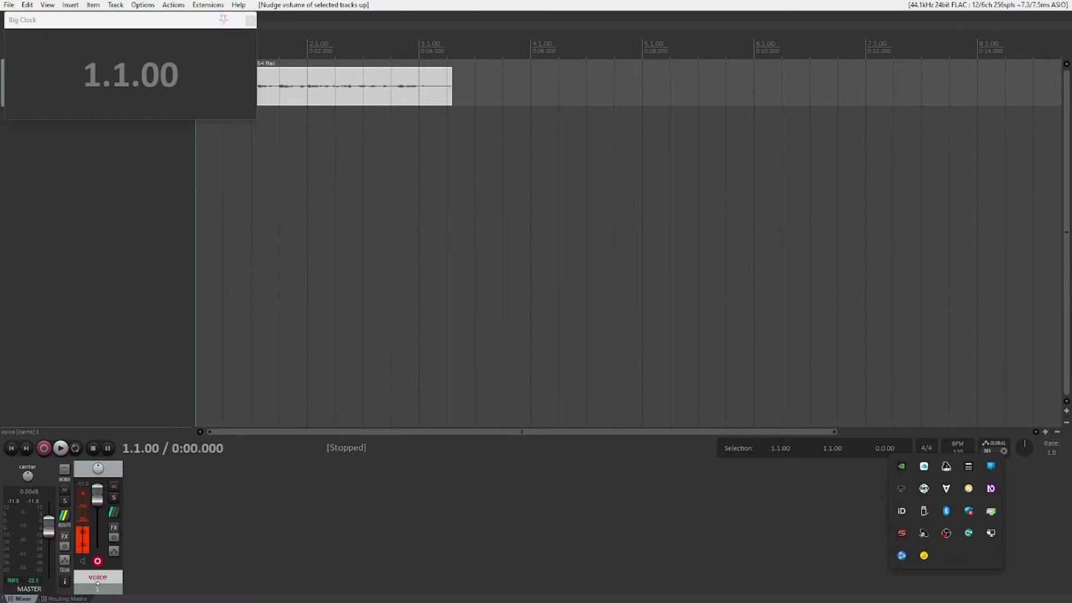
- Insert a new track named 'project' below the voice track
{"action": "key", "text": "ctrl+t"}
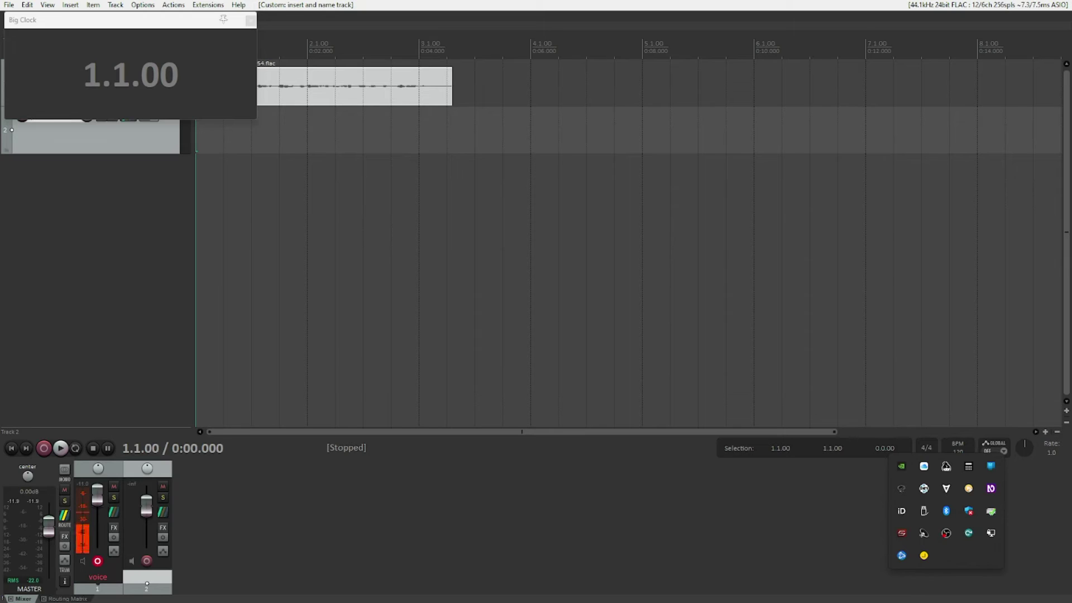
{"action": "type", "text": "project"}
{"action": "key", "text": "Return"}
- Move down the Insert menu (Alt+I) to the New subproject entry
{"action": "key", "text": "alt+i"}
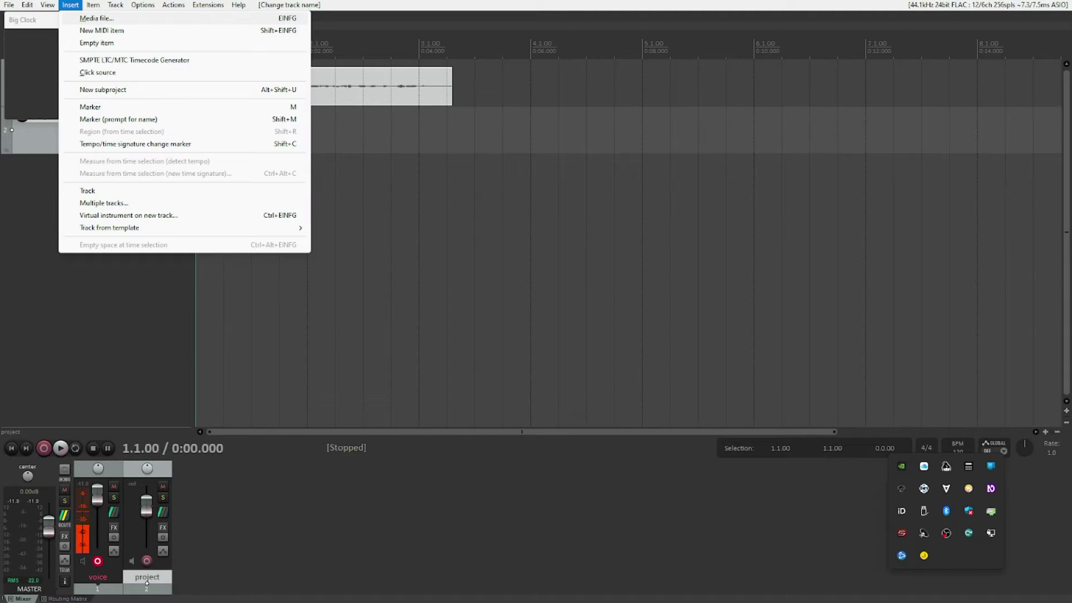
{"action": "key", "text": "Escape"}
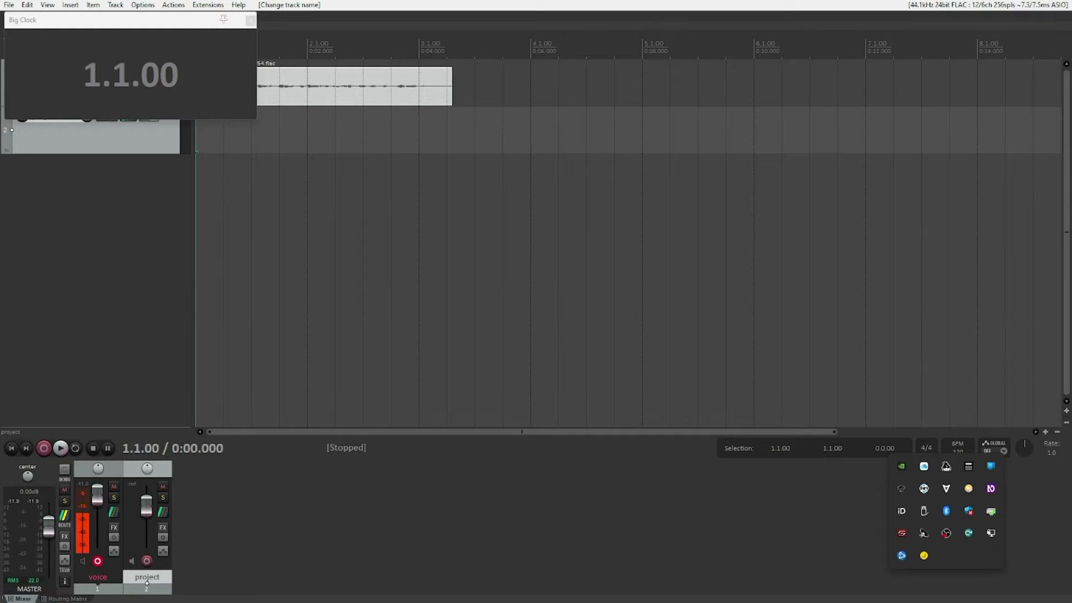
{"action": "key", "text": "alt+i"}
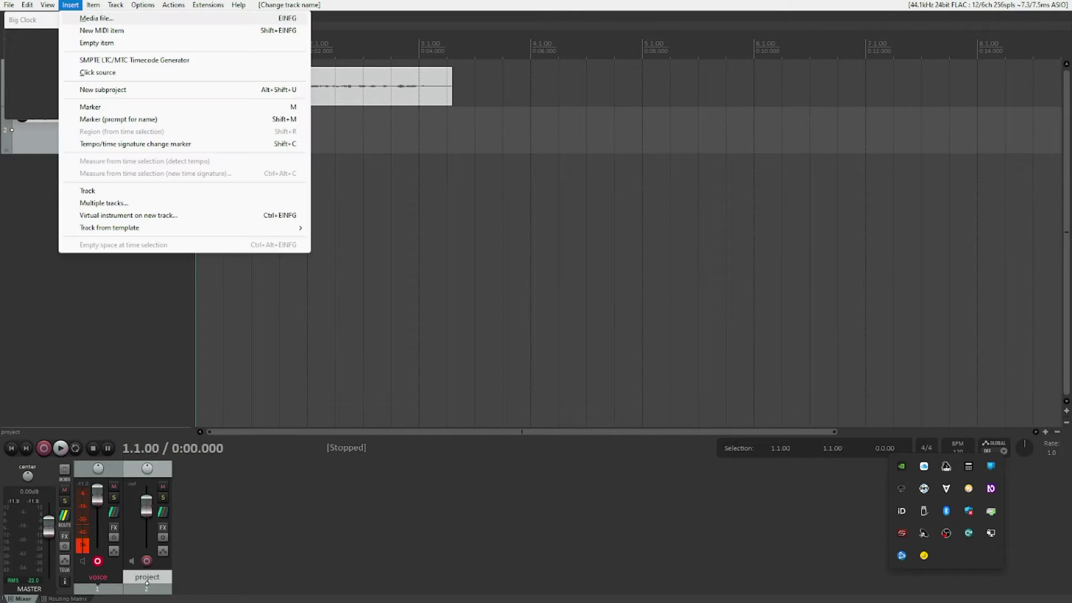
{"action": "key", "text": "Down"}
{"action": "key", "text": "Down"}
{"action": "key", "text": "Down"}
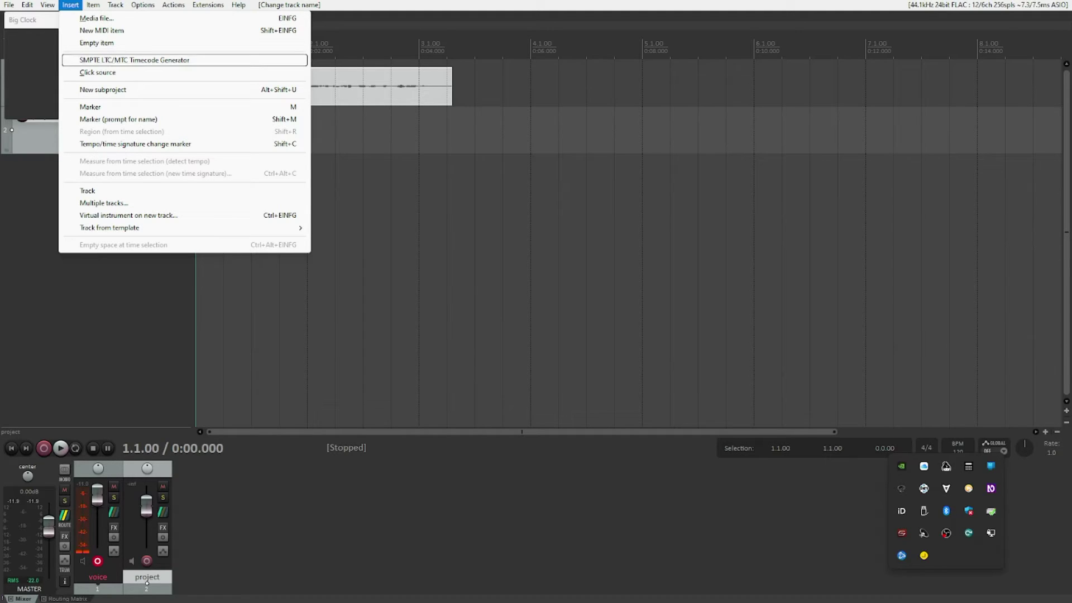
{"action": "key", "text": "Down"}
{"action": "key", "text": "Down"}
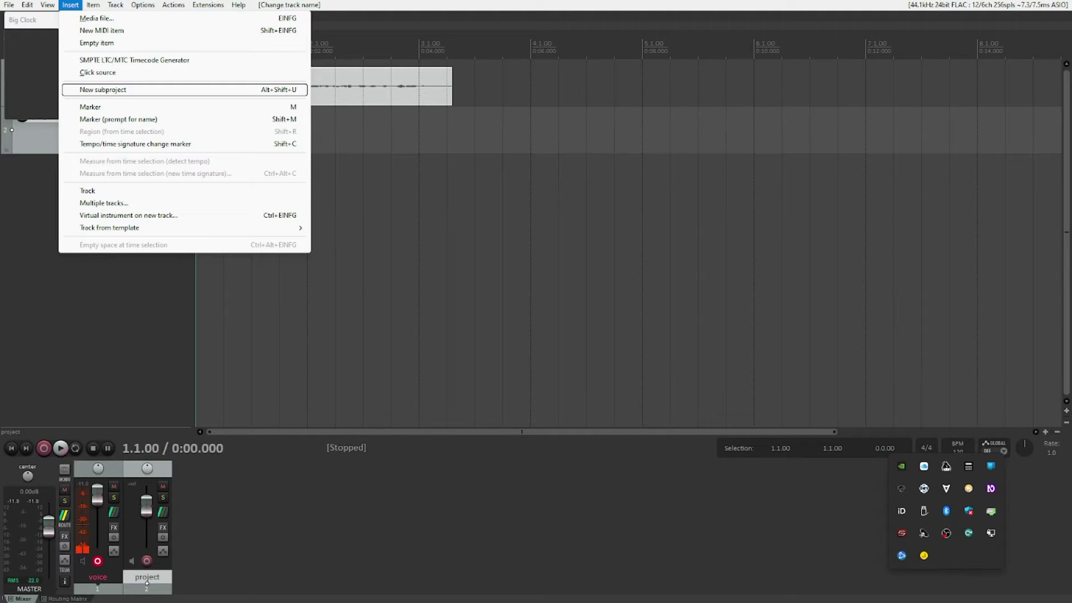
- Create a new subproject saved as 'example subproject' on the project track
{"action": "key", "text": "Return"}
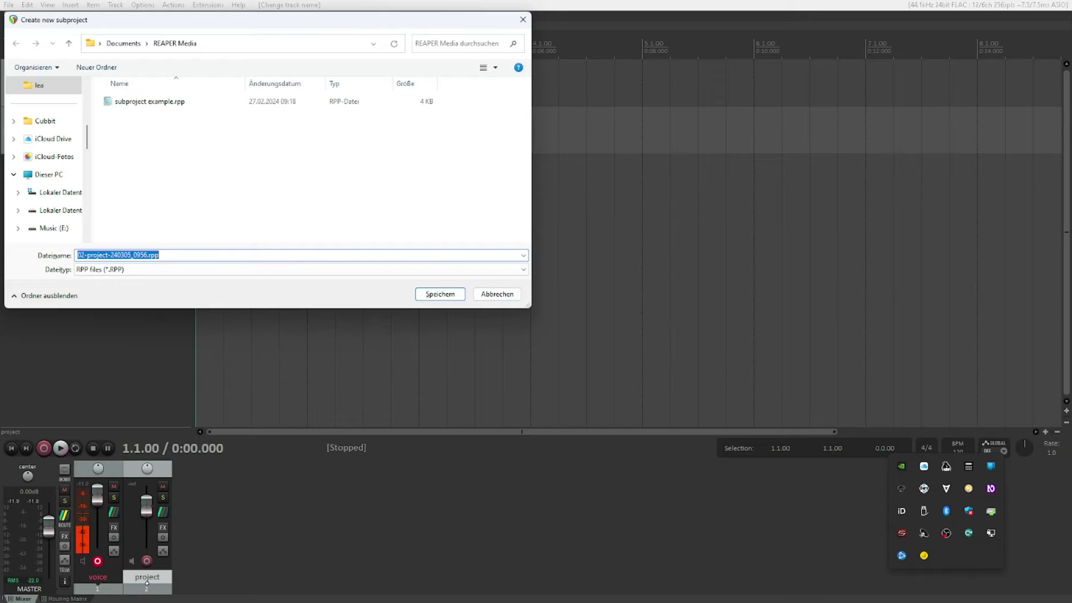
{"action": "type", "text": "example"}
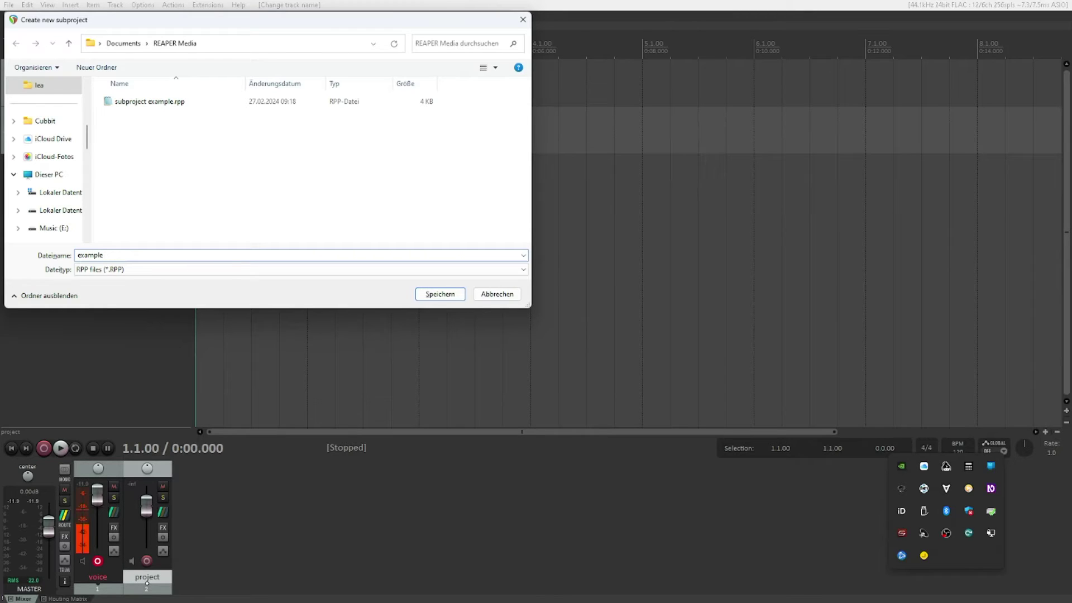
{"action": "type", "text": " subproject"}
{"action": "key", "text": "Return"}
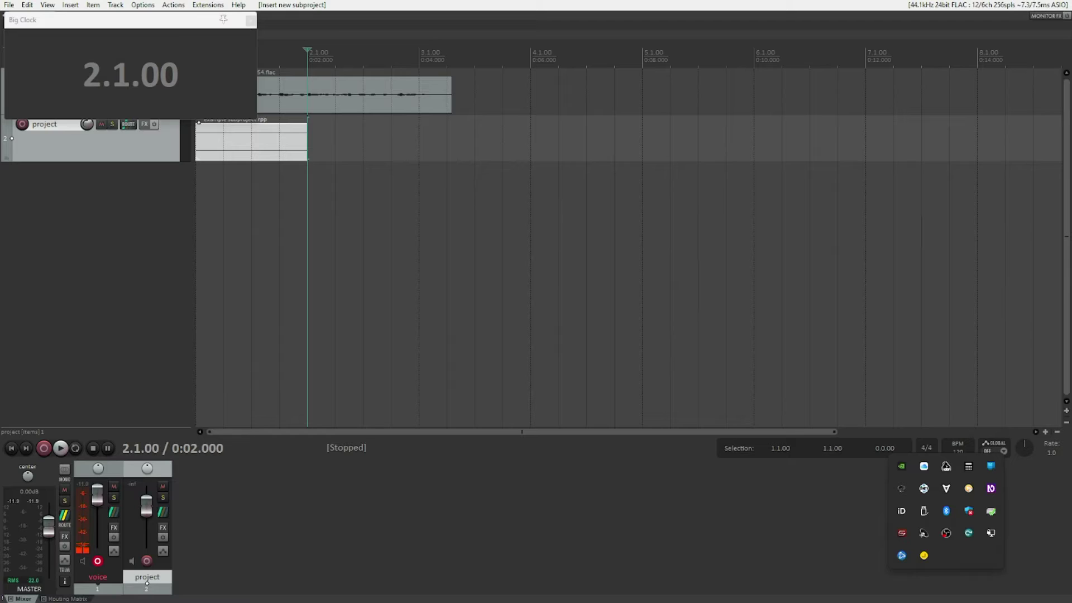
- Select the project track and move the edit cursor to the project start
{"action": "left_click", "coordinate": [97, 578]}
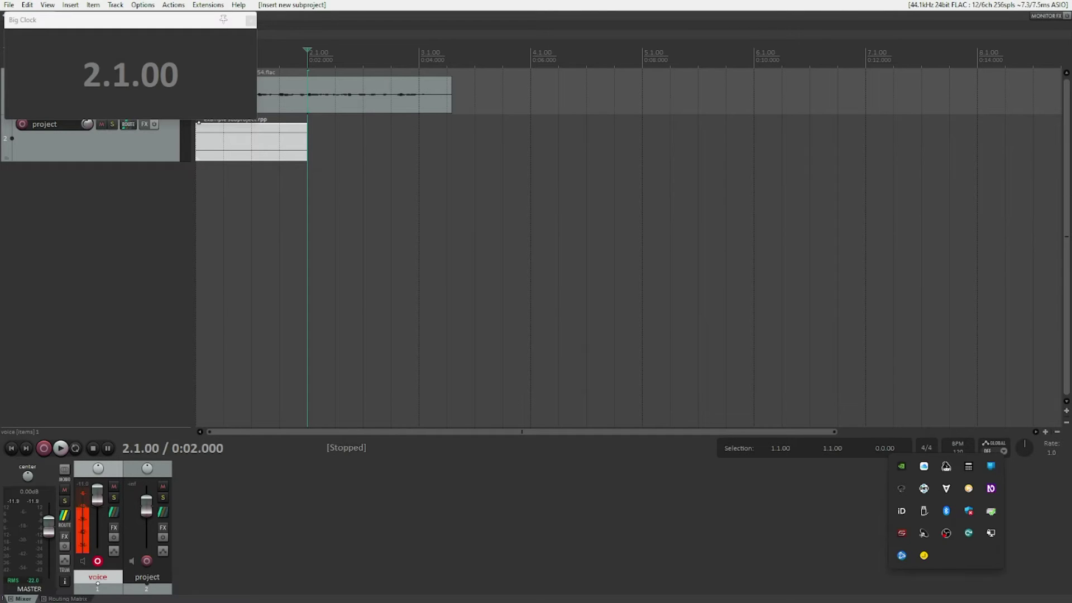
{"action": "left_click", "coordinate": [147, 581]}
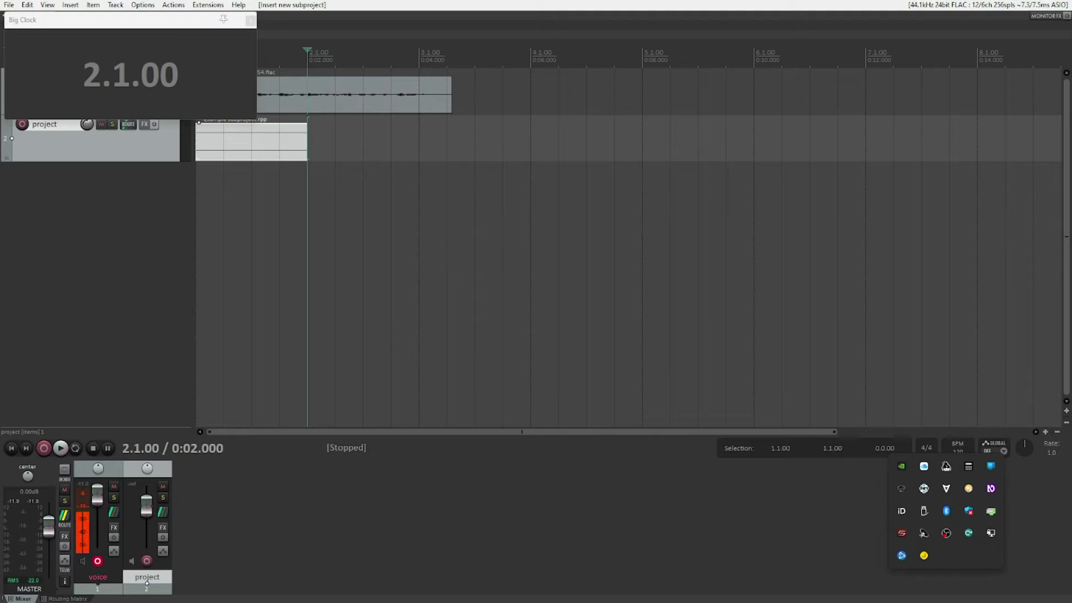
{"action": "key", "text": "Home"}
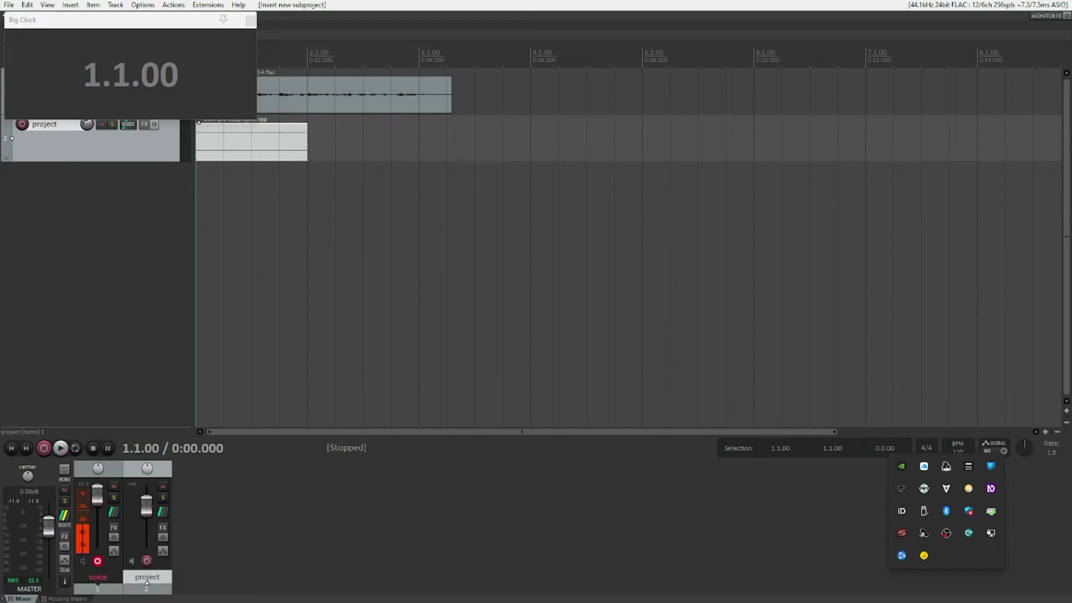
- Open the subproject from its item and play its imported BlurryDreams_07 audio
{"action": "key", "text": "ctrl+Tab"}
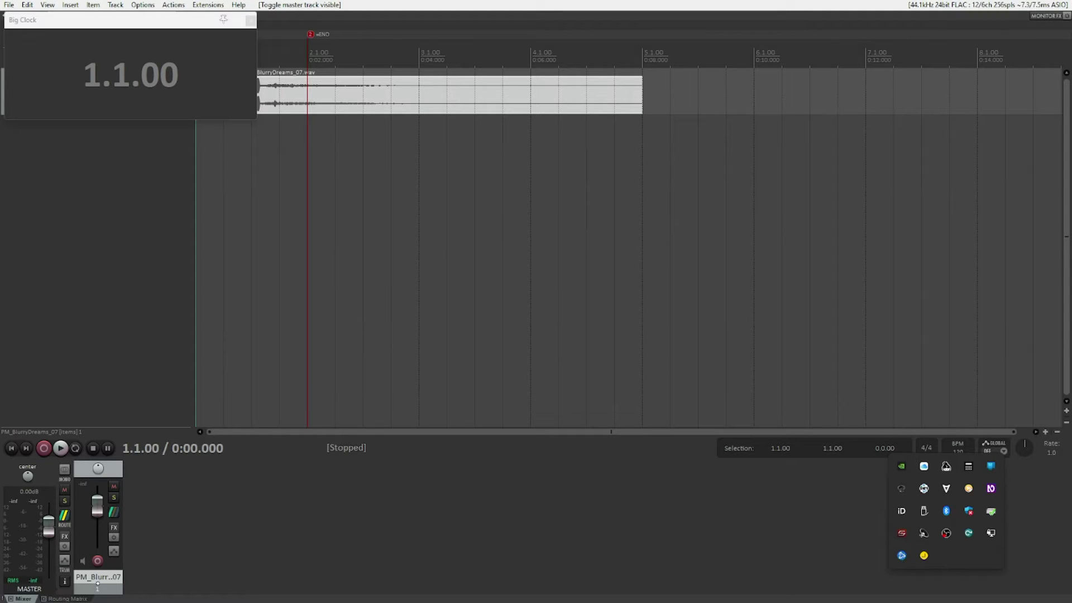
{"action": "key", "text": "space"}
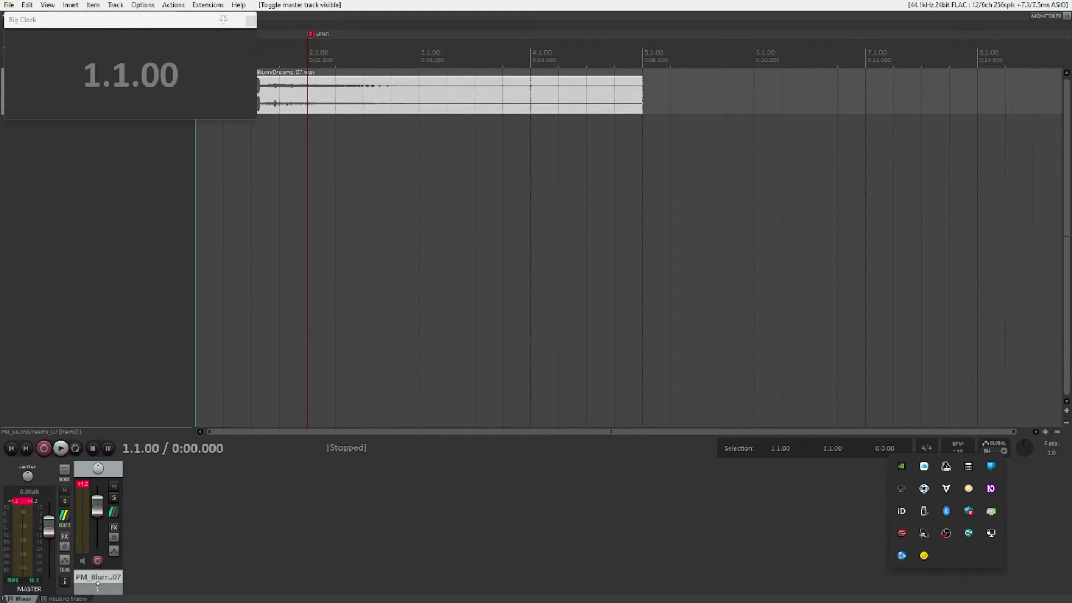
{"action": "key", "text": "2"}
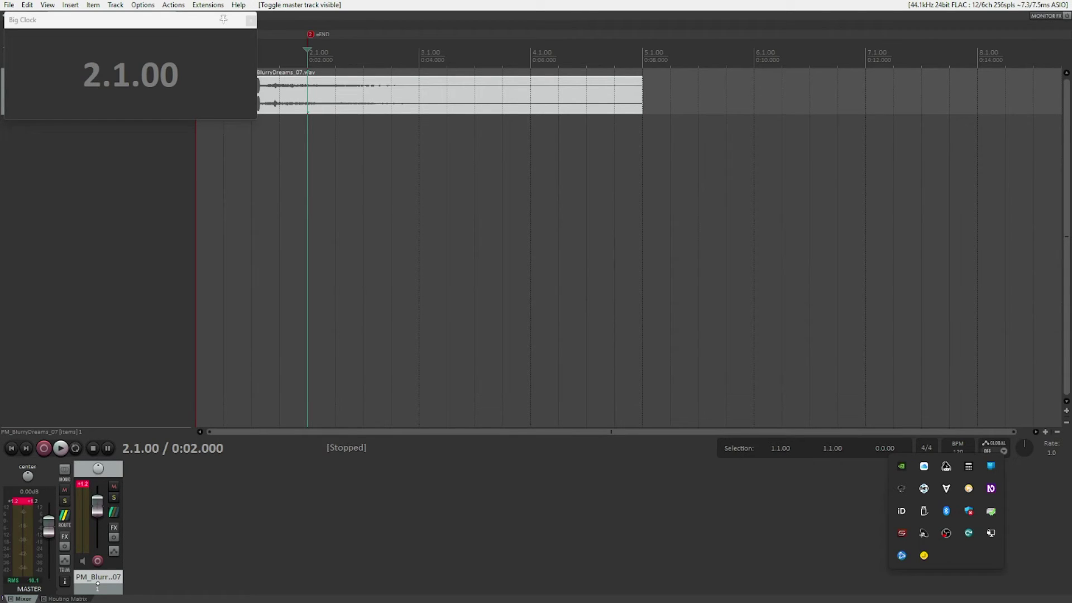
- Delete the =END marker at 2.1.00 and play the subproject from the start
{"action": "key", "text": "ctrl+Delete"}
{"action": "key", "text": "Home"}
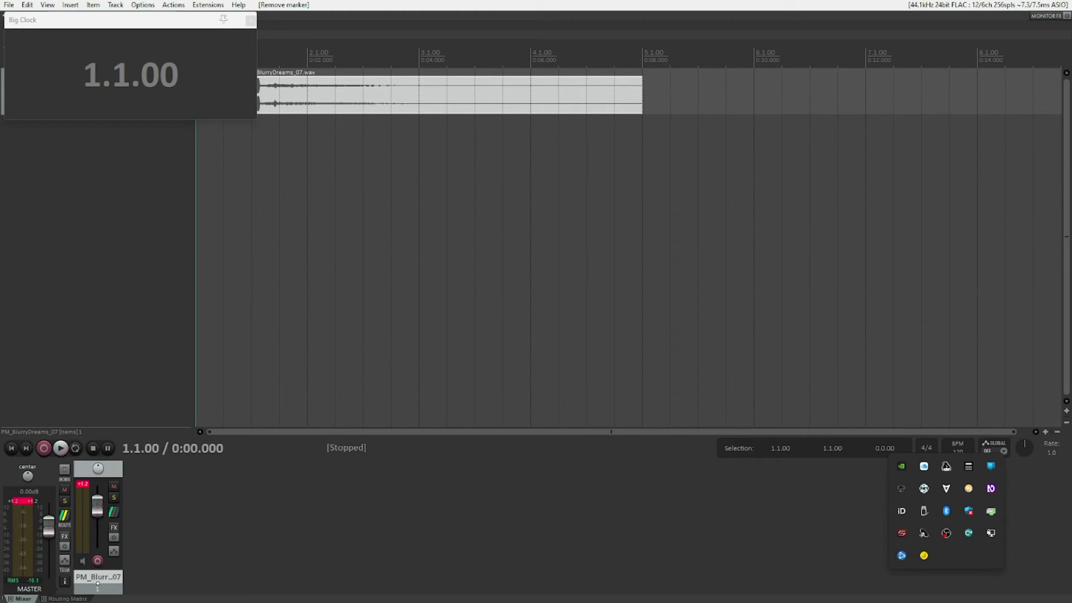
{"action": "key", "text": "space"}
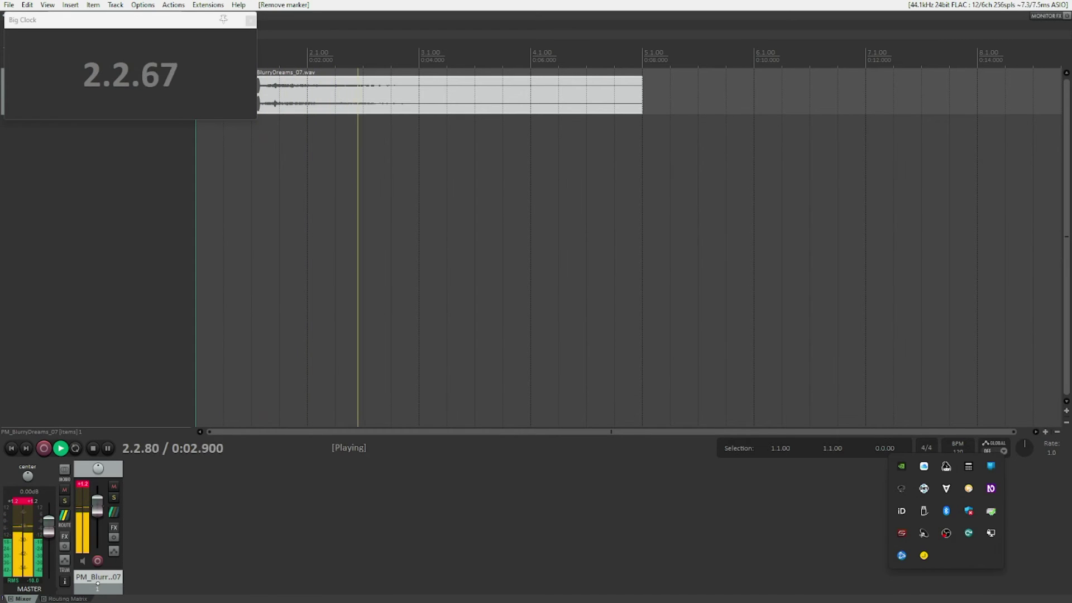
- Stop the subproject playback
{"action": "key", "text": "space"}
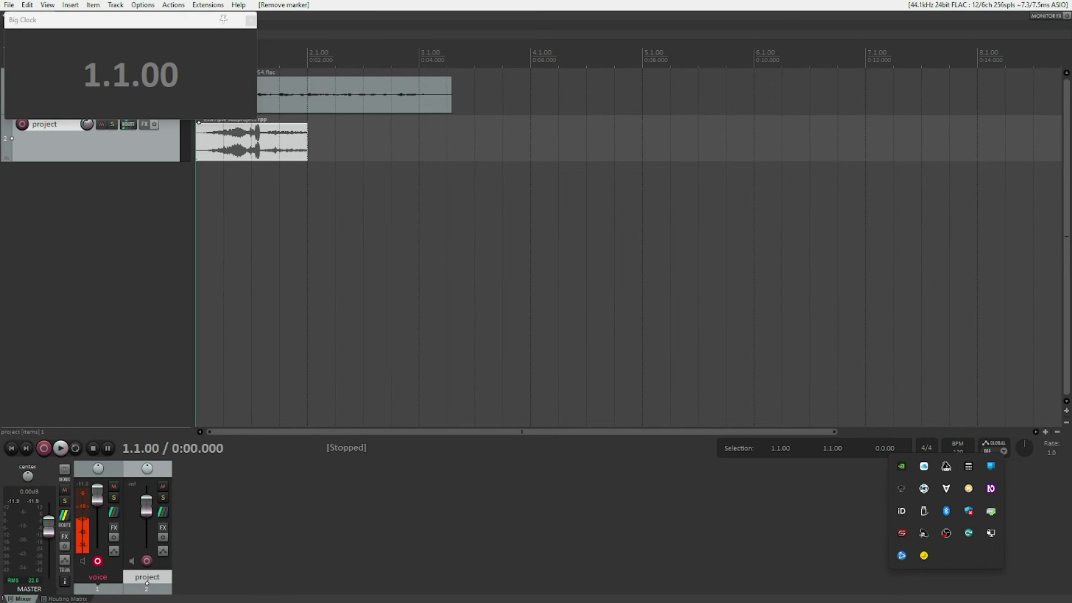
- Play the master project from the start, then stop
{"action": "key", "text": "space"}
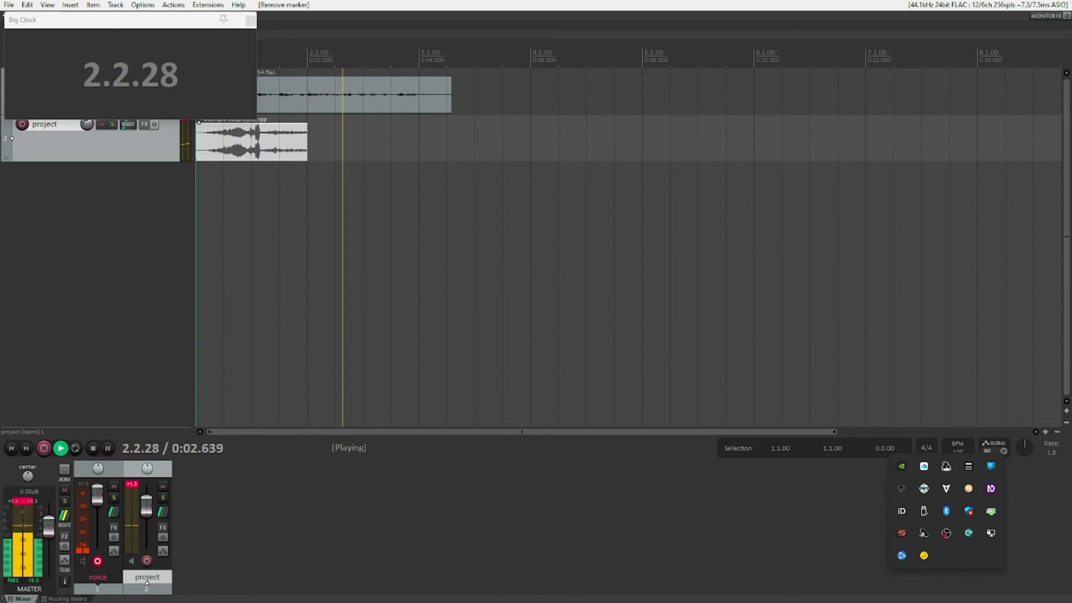
{"action": "key", "text": "space"}
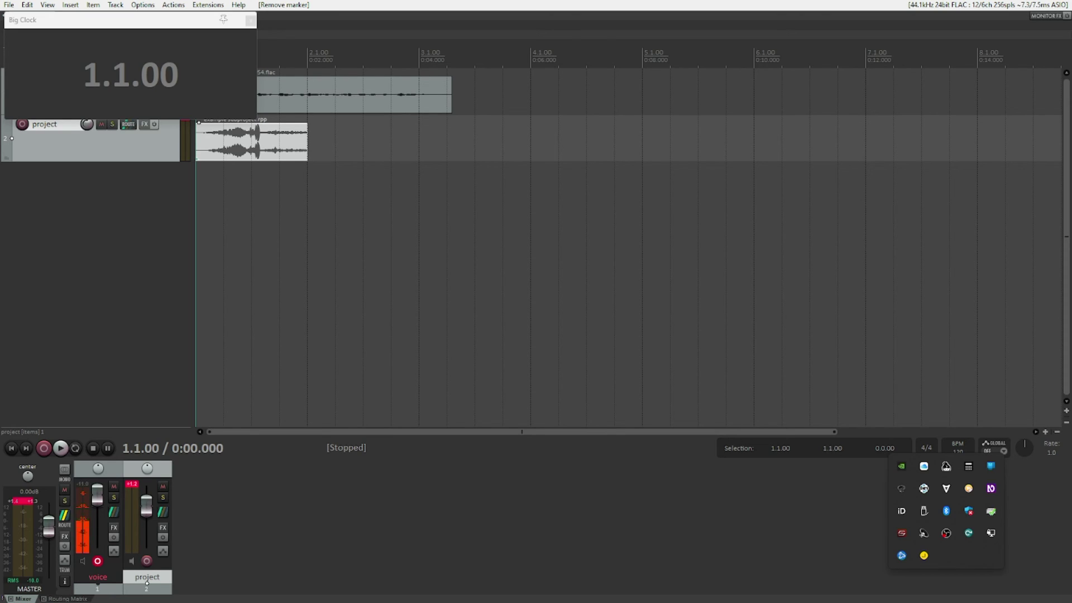
- Run Xenakios/SWS: Reset item length and media offset, found by filtering Actions for 'reset item length'
{"action": "key", "text": "question"}
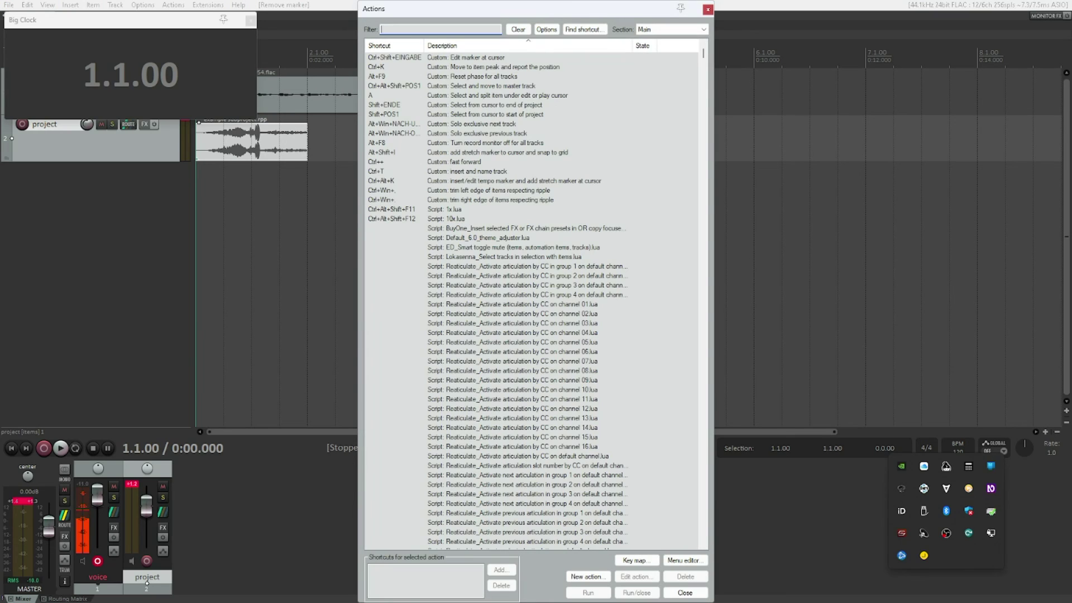
{"action": "type", "text": "reset"}
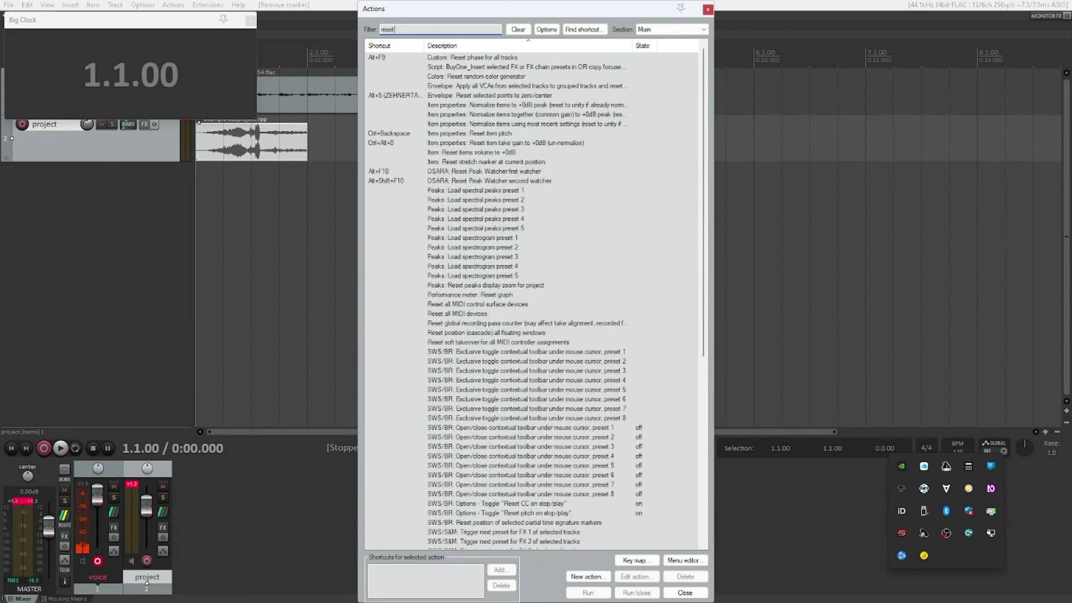
{"action": "type", "text": " item"}
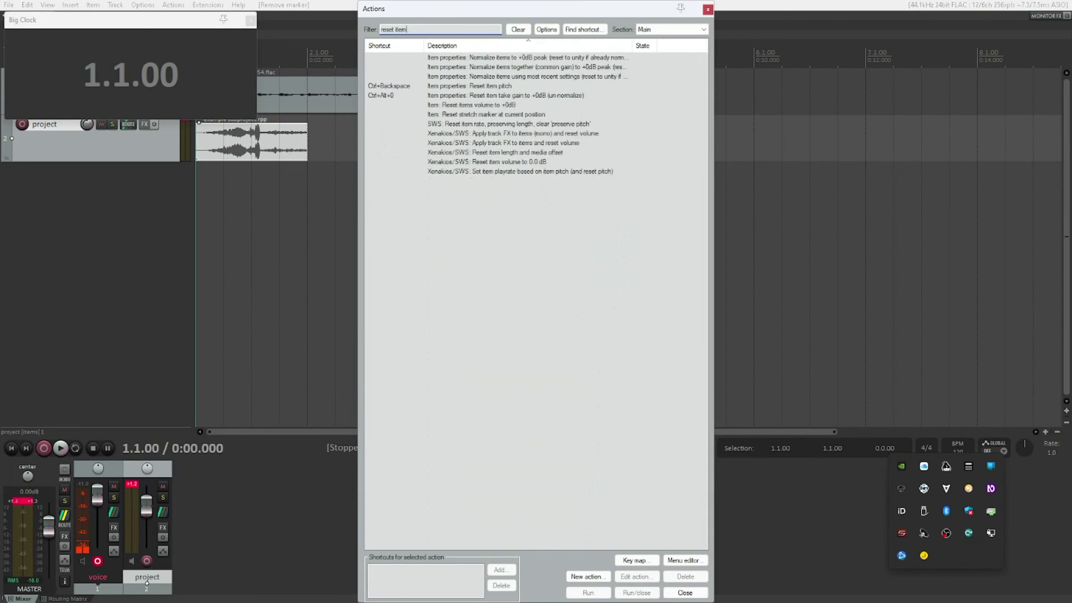
{"action": "type", "text": " length"}
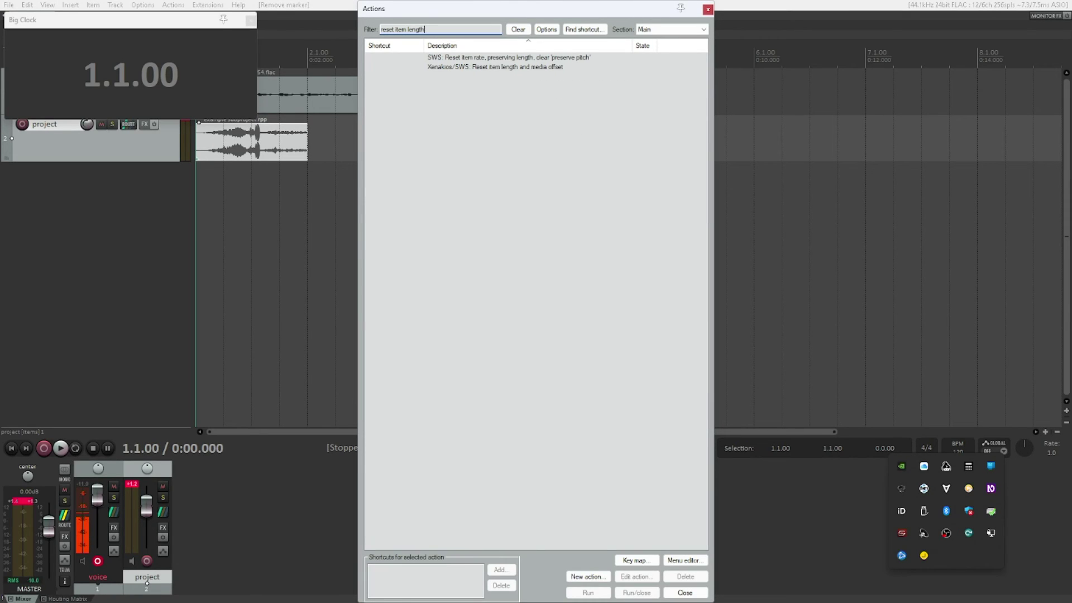
{"action": "key", "text": "Tab"}
{"action": "key", "text": "Down"}
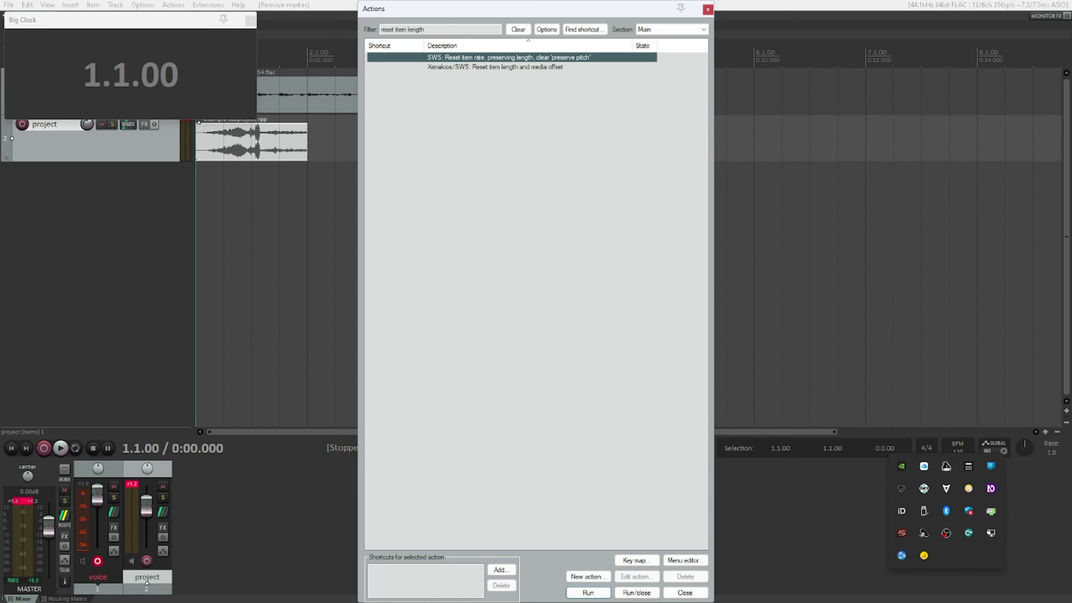
{"action": "key", "text": "Down"}
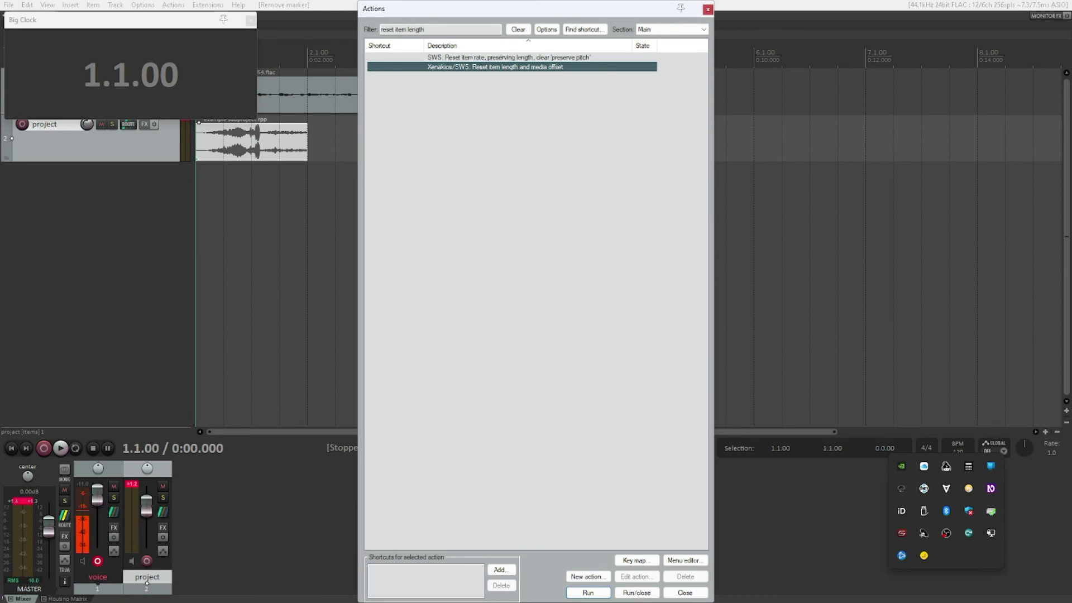
- Reset the subproject item's length so it reaches about bar 5.1.00, then play back to check it
{"action": "key", "text": "Return"}
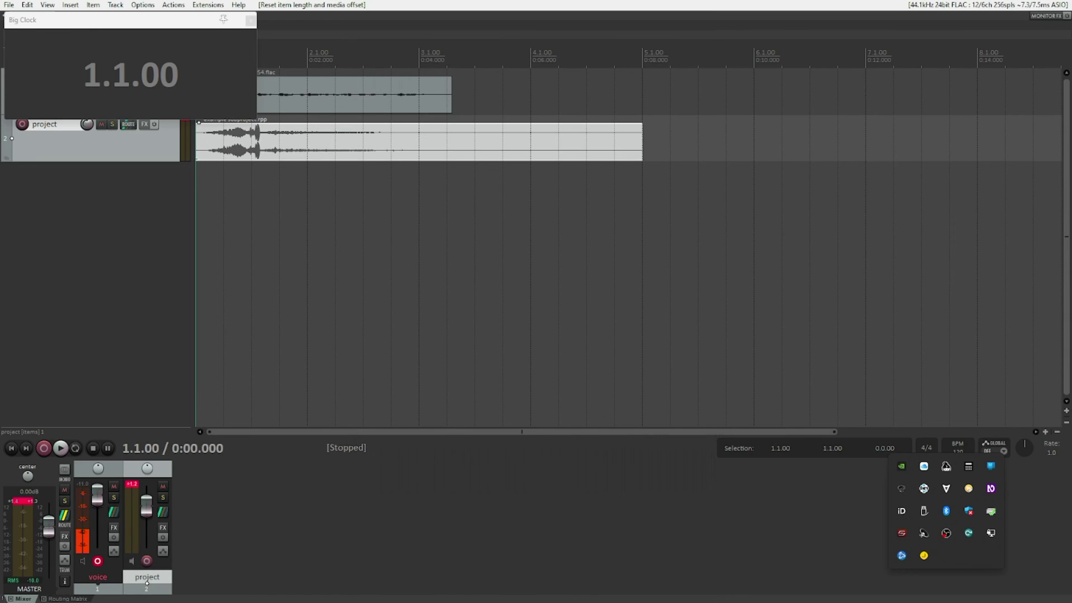
{"action": "key", "text": "space"}
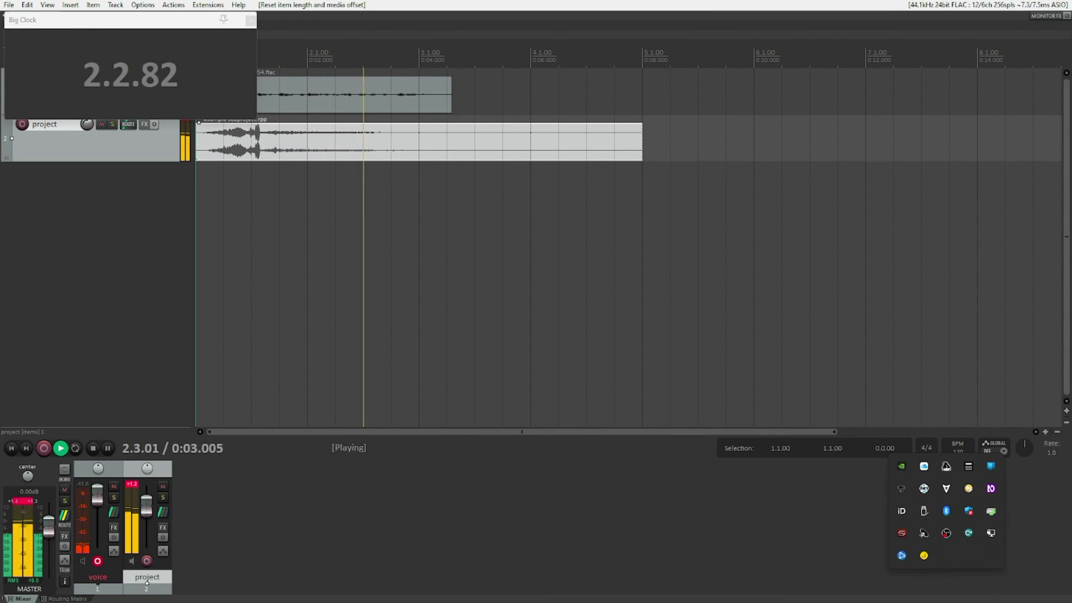
{"action": "key", "text": "space"}
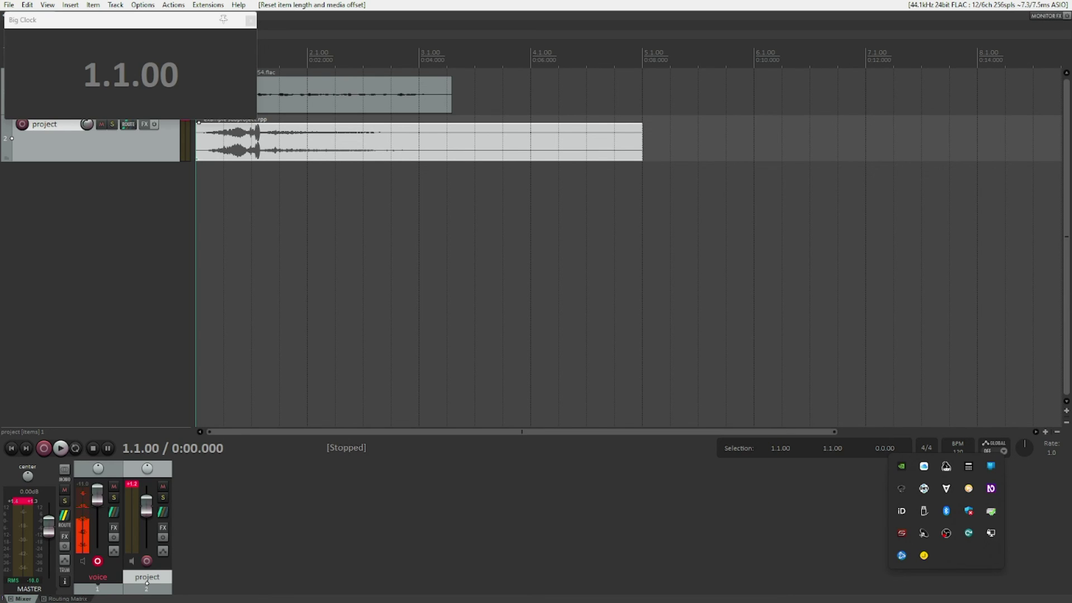
{"action": "key", "text": "ctrl+Tab"}
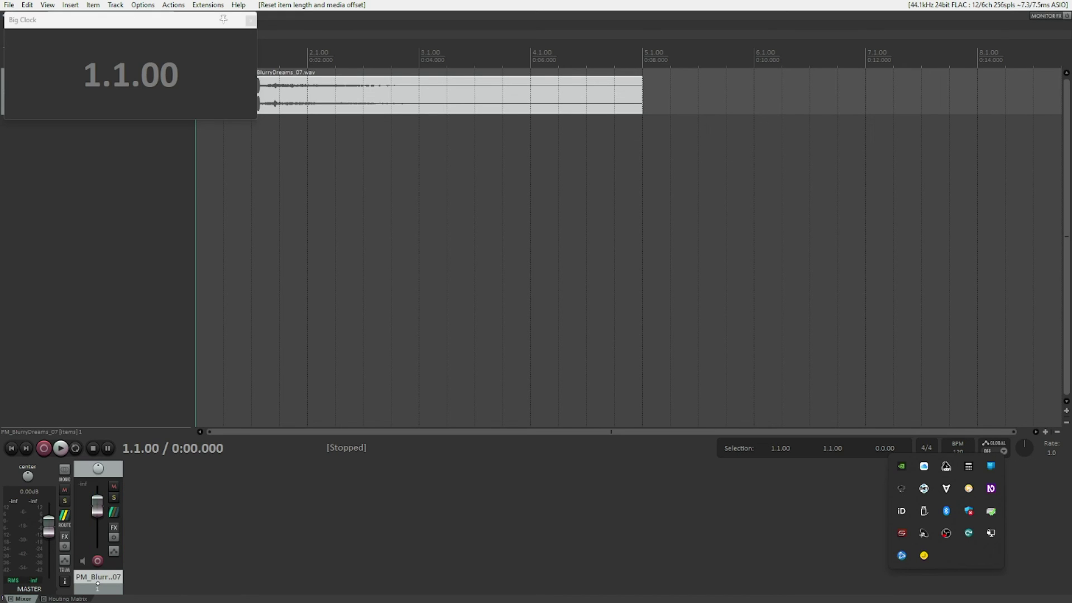
{"action": "key", "text": "ctrl+Tab"}
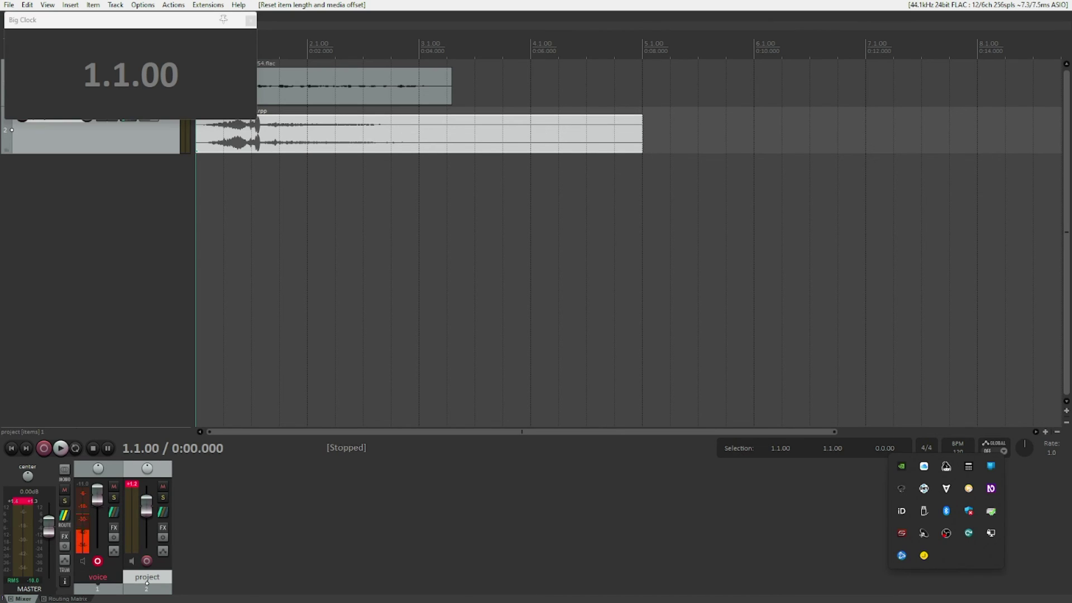